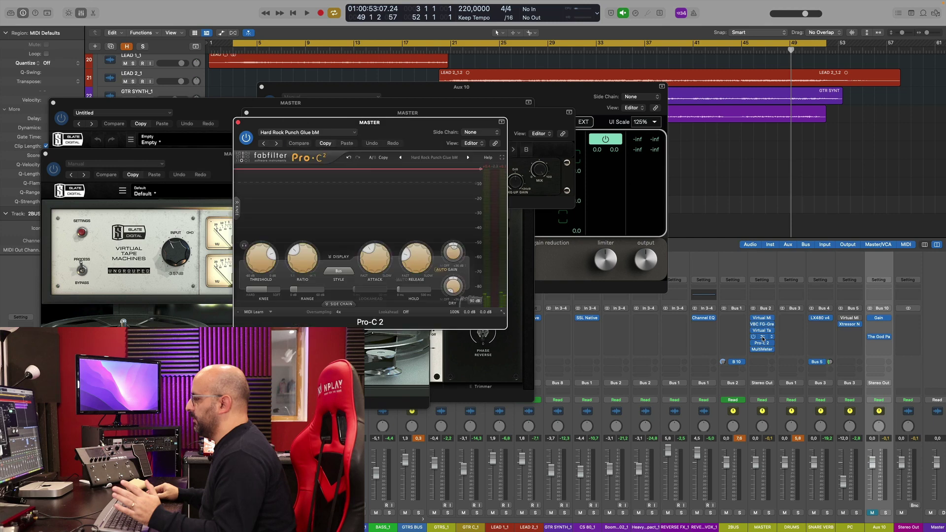
View Pro-L 2 at the end of the MASTER channel's chain, and close all open MASTER plug-in windows
{"action": "left_click", "coordinate": [762, 343]}
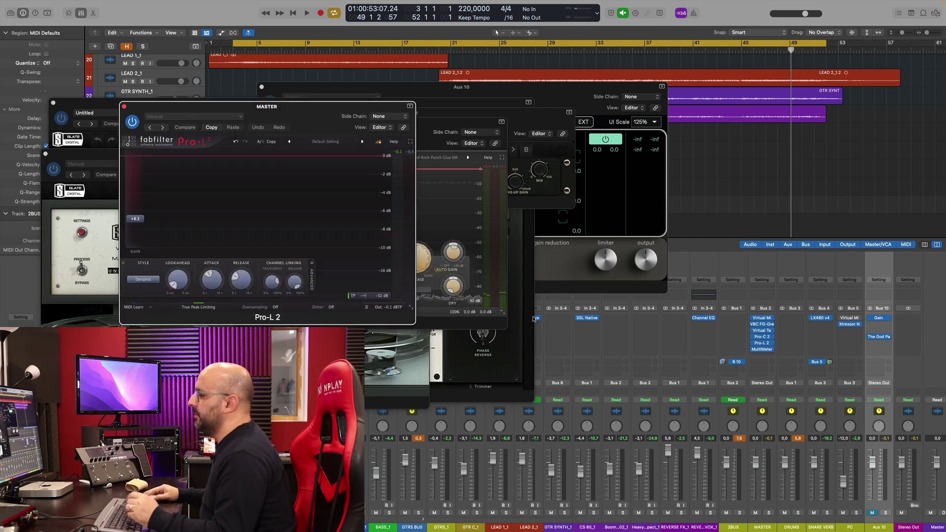
{"action": "key", "text": "super+w"}
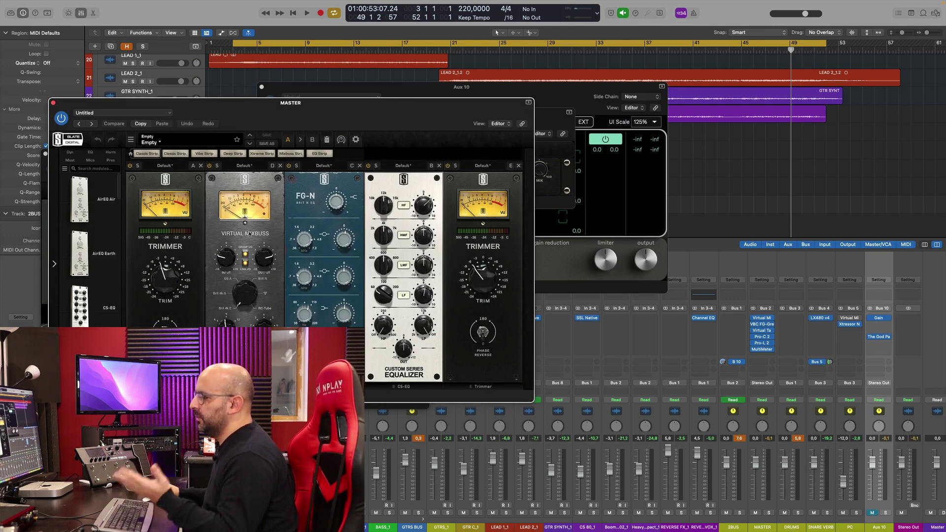
{"action": "left_click", "coordinate": [54, 103]}
{"action": "left_click", "coordinate": [246, 113]}
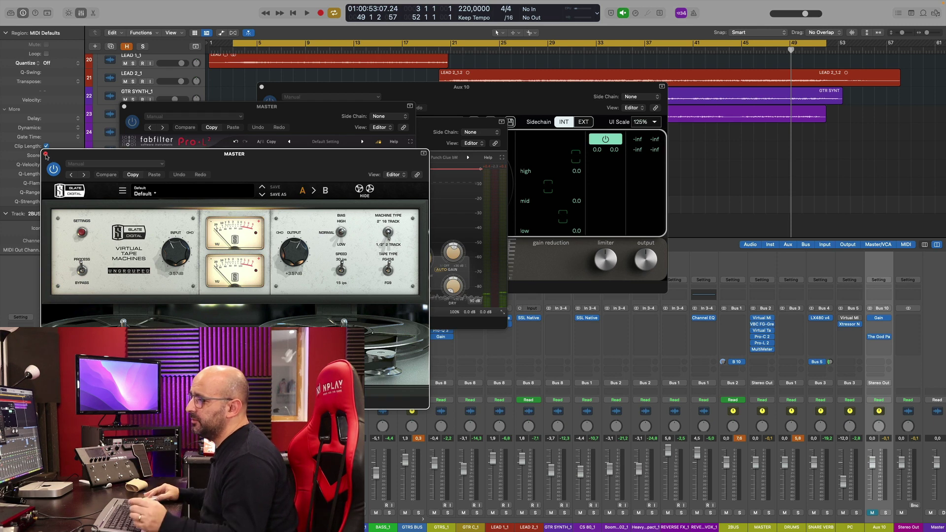
{"action": "left_click", "coordinate": [45, 154]}
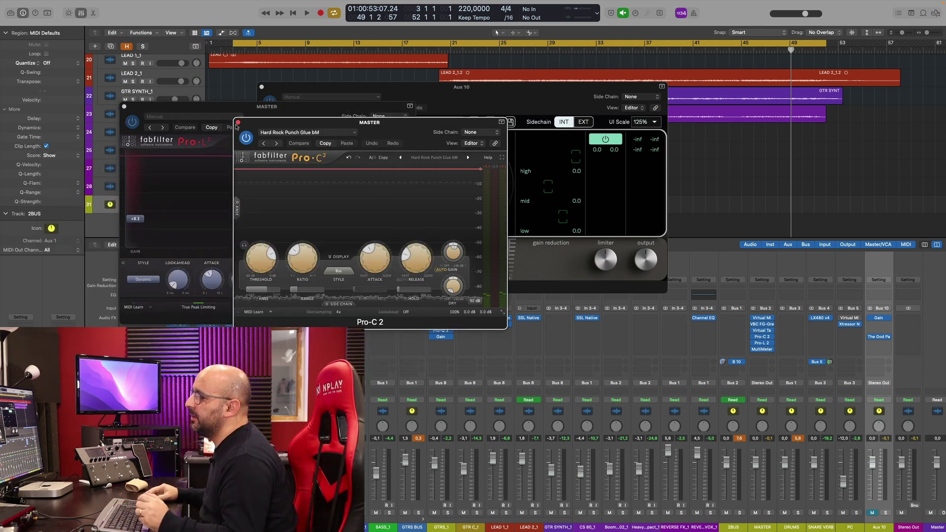
{"action": "left_click", "coordinate": [238, 122]}
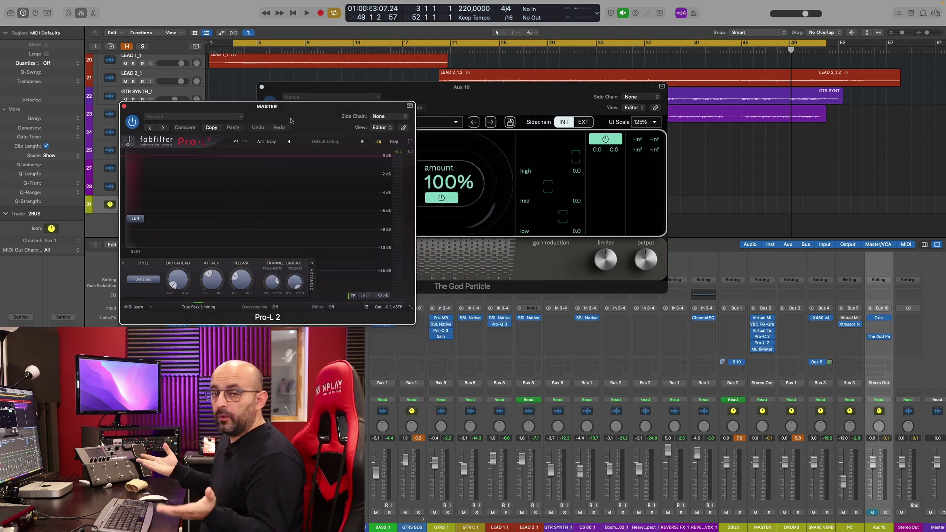
{"action": "left_click", "coordinate": [124, 107]}
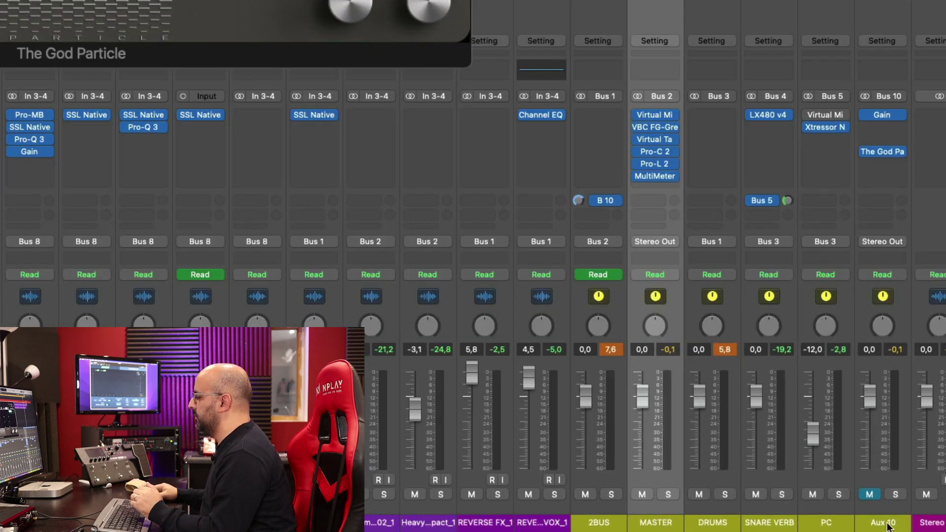
Inspect the Gain plug-in on the Aux 10 channel and the first plug-in on MASTER, closing both windows
{"action": "left_click", "coordinate": [886, 526]}
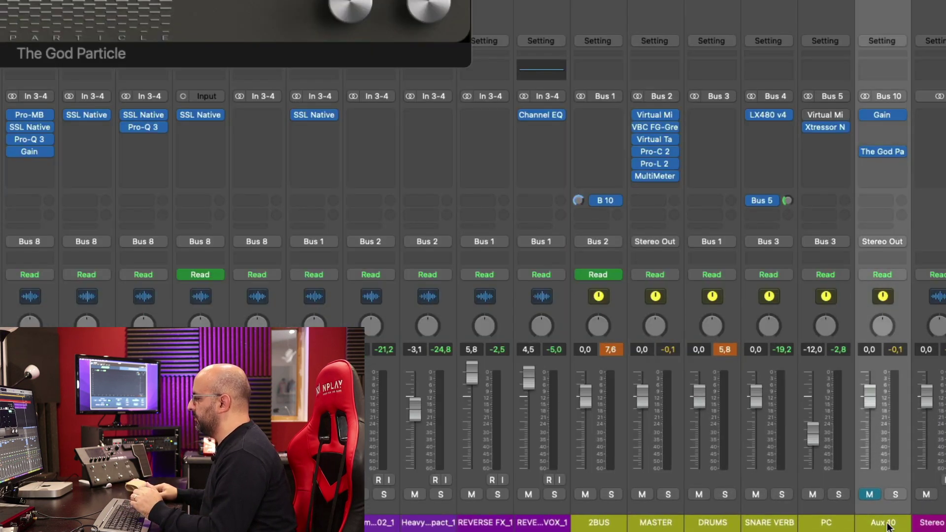
{"action": "left_click", "coordinate": [883, 115]}
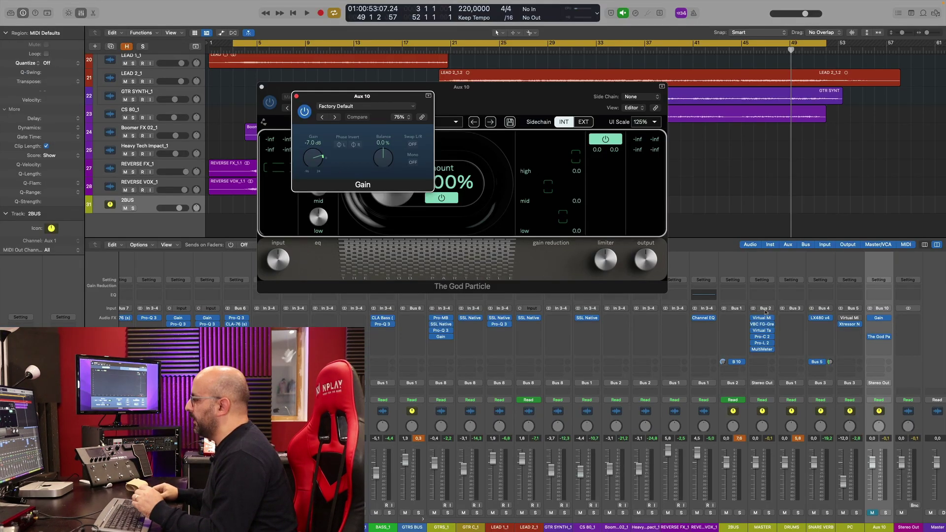
{"action": "left_click", "coordinate": [764, 319]}
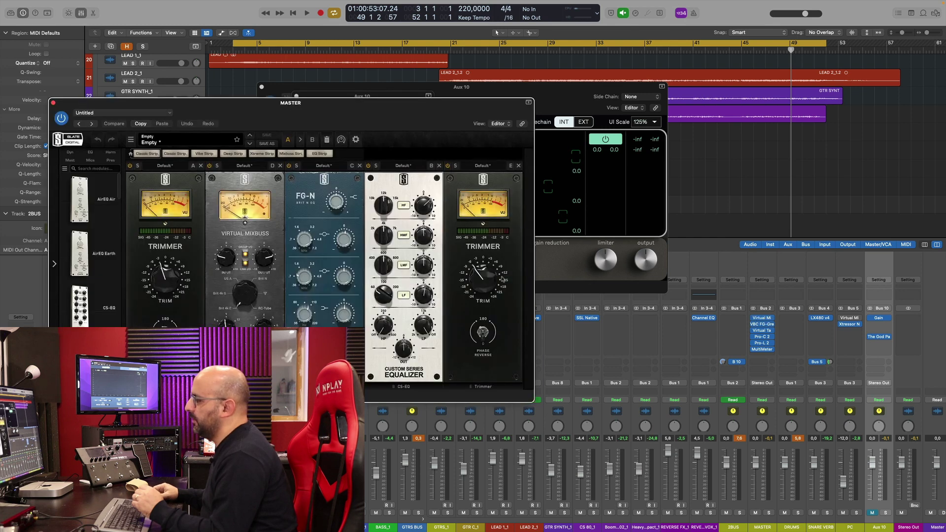
{"action": "key", "text": "super+w"}
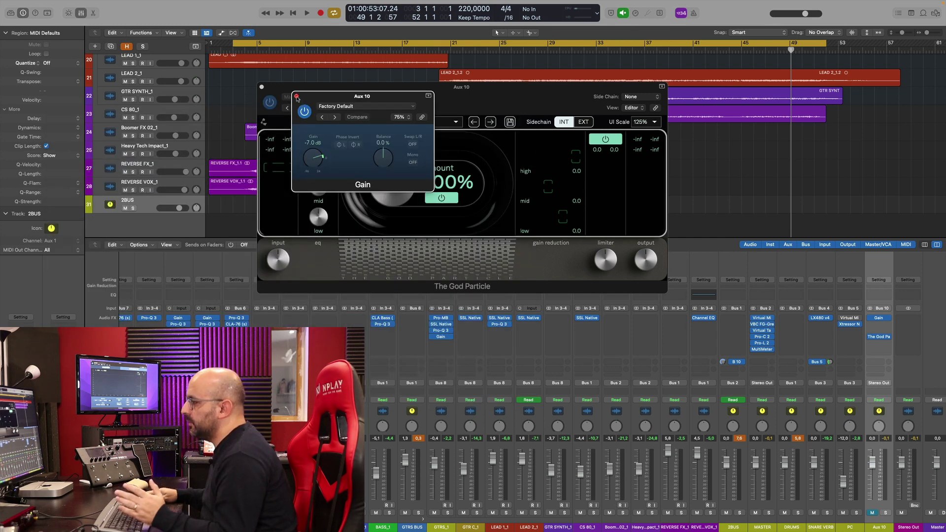
{"action": "left_click", "coordinate": [296, 96]}
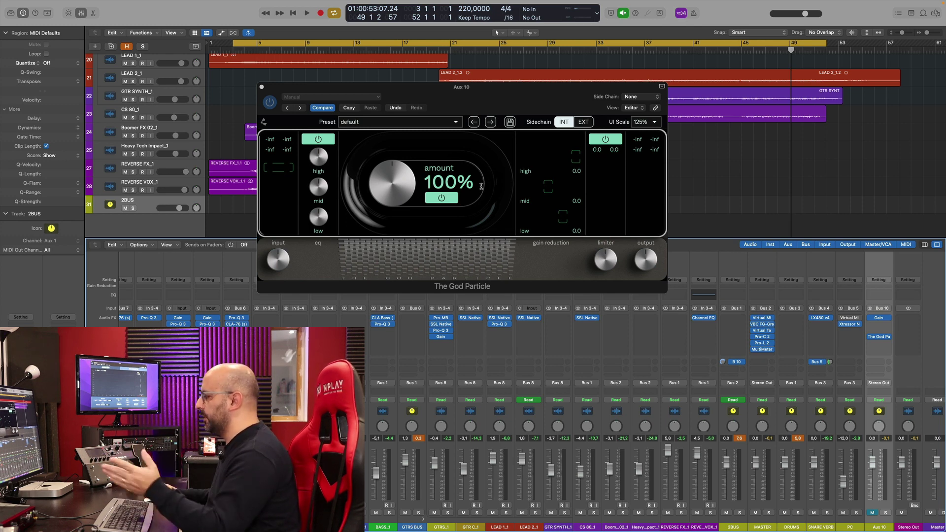
Play the song from the start and adjust The God Particle's input, mid EQ to 1.5 dB, and low EQ
{"action": "key", "text": "Return"}
{"action": "key", "text": "space"}
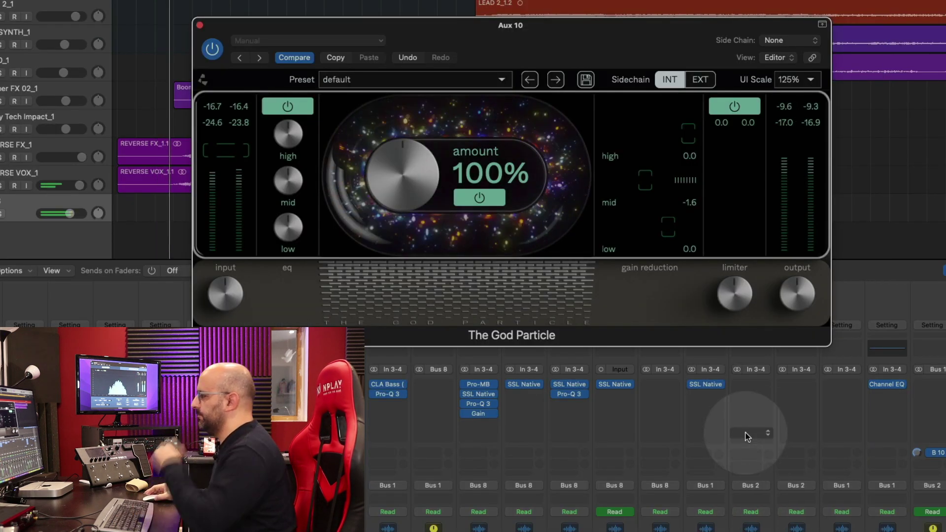
{"action": "mouse_move", "coordinate": [285, 179]}
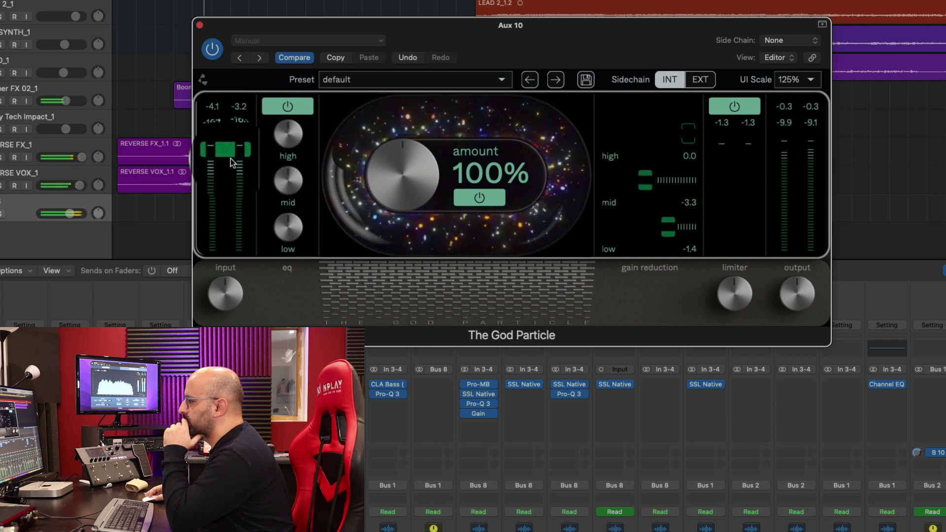
{"action": "mouse_move", "coordinate": [226, 294]}
{"action": "left_mouse_down"}
{"action": "mouse_move", "coordinate": [227, 268]}
{"action": "mouse_move", "coordinate": [227, 294]}
{"action": "left_mouse_up"}
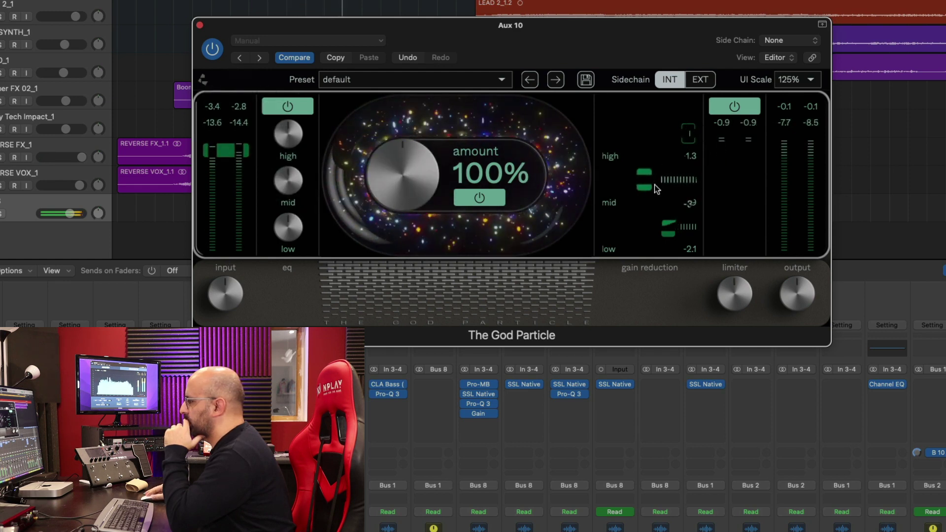
{"action": "left_click_drag", "start_coordinate": [291, 181], "coordinate": [289, 167]}
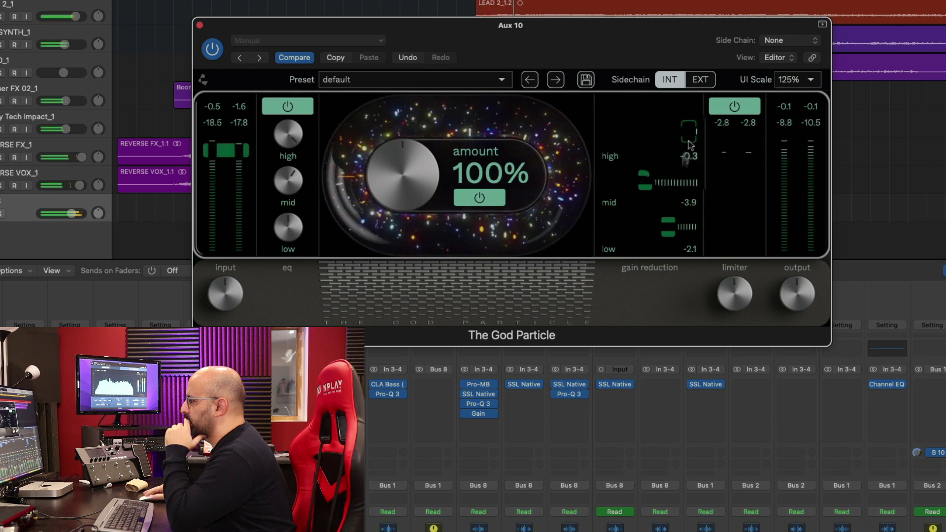
{"action": "mouse_move", "coordinate": [288, 227]}
{"action": "left_mouse_down"}
{"action": "mouse_move", "coordinate": [294, 193]}
{"action": "mouse_move", "coordinate": [294, 218]}
{"action": "left_mouse_up"}
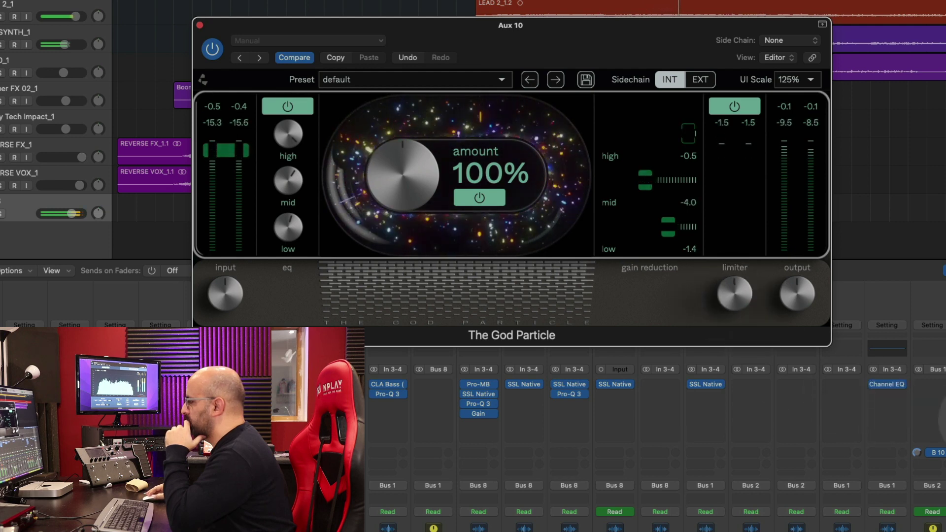
Check the gain of Pro-L 2 on MASTER, raise The God Particle's limiter during playback, and stop the song
{"action": "left_click", "coordinate": [70, 384]}
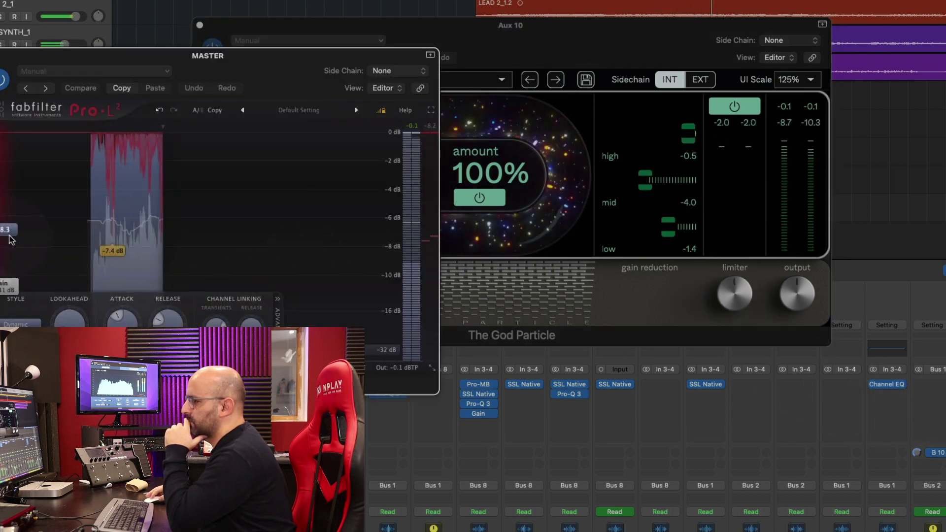
{"action": "key", "text": "super+w"}
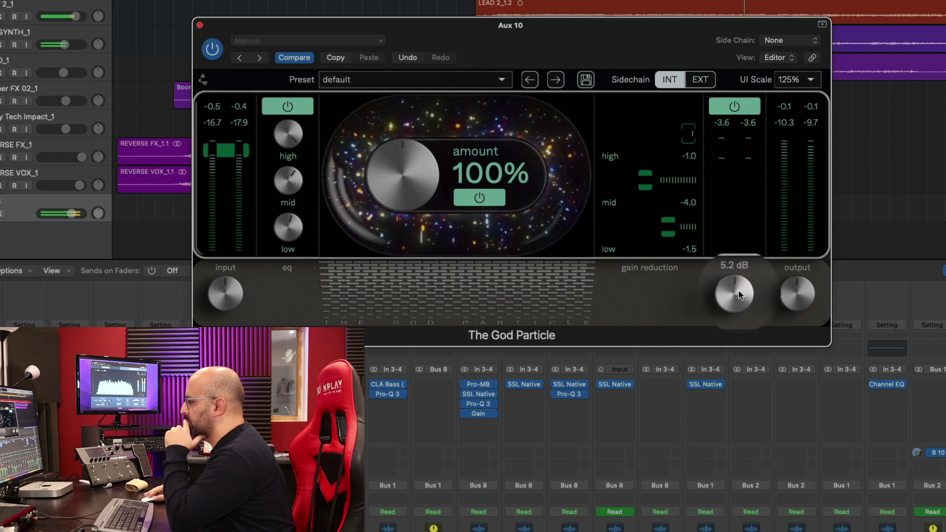
{"action": "left_click_drag", "start_coordinate": [760, 290], "coordinate": [746, 255]}
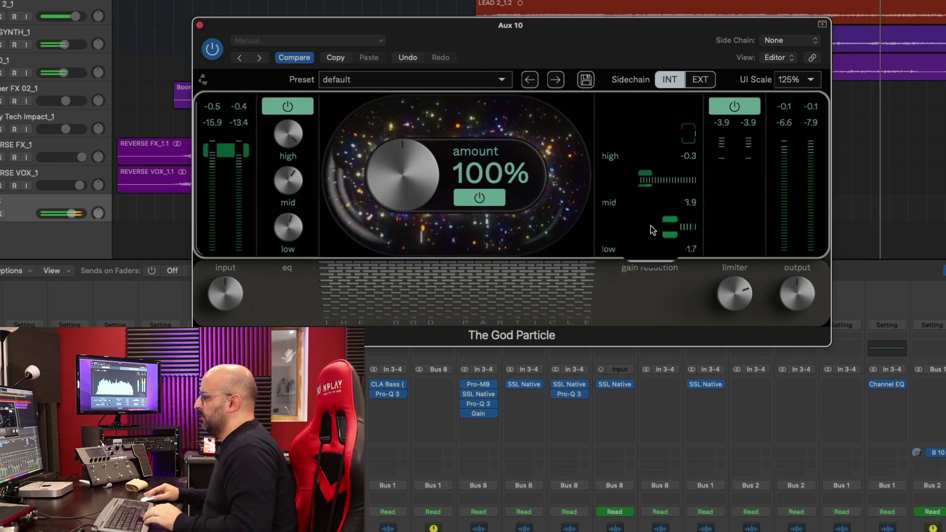
{"action": "key", "text": "space"}
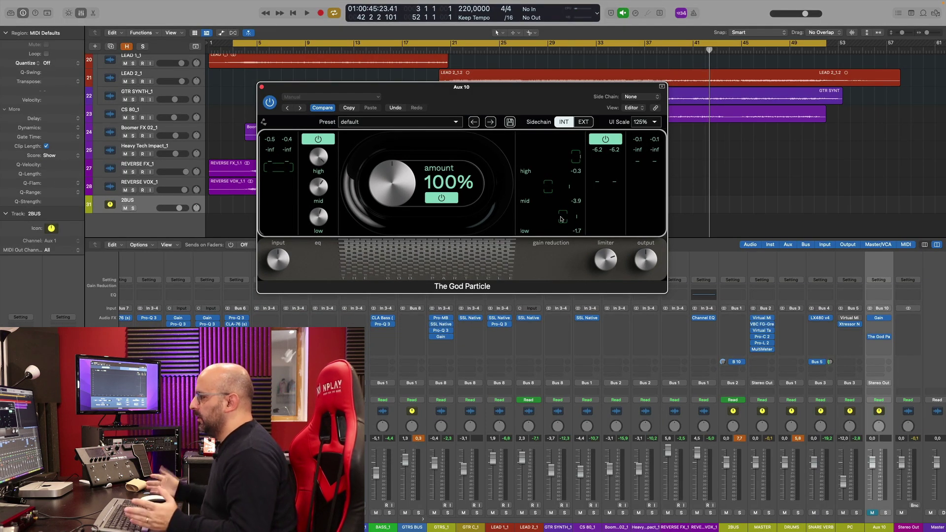
Compare The God Particle on Aux 10 with the MASTER chain by toggling Aux 10's solo during playback
{"action": "left_click", "coordinate": [885, 513]}
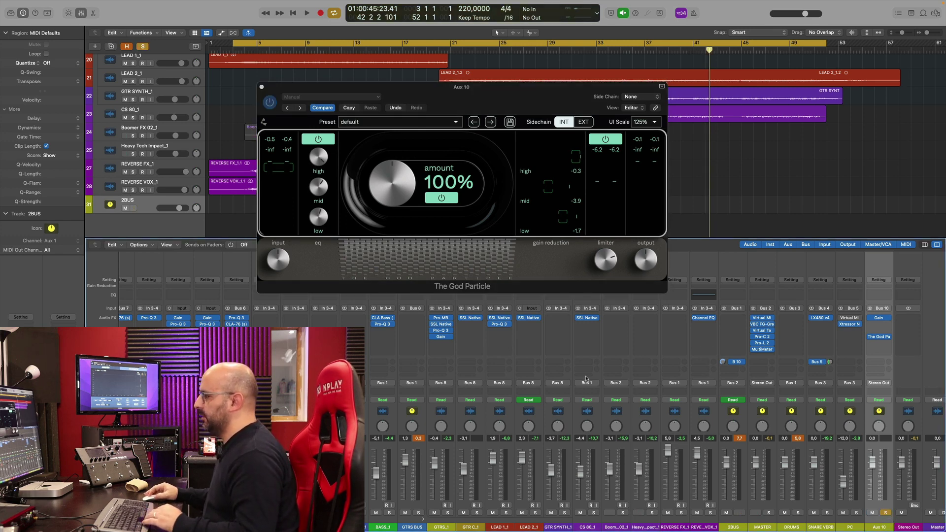
{"action": "key", "text": "space"}
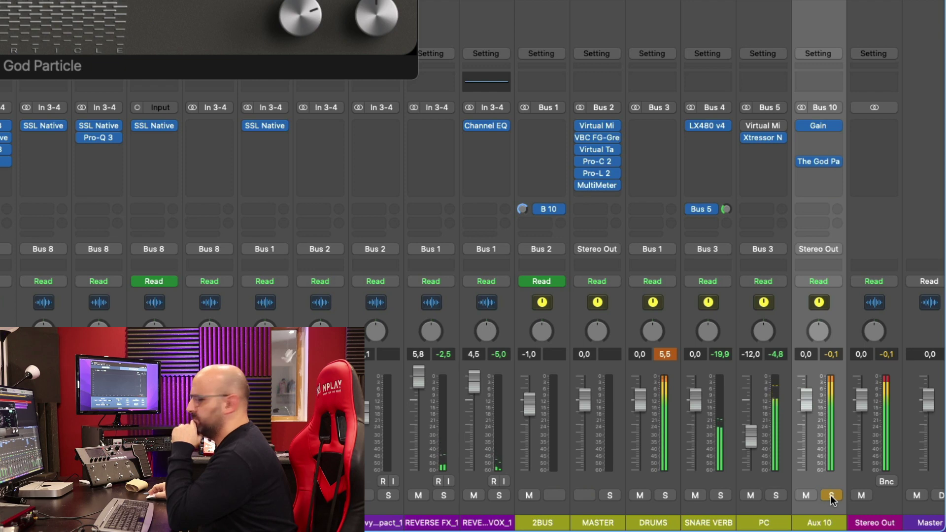
{"action": "left_click", "coordinate": [831, 495]}
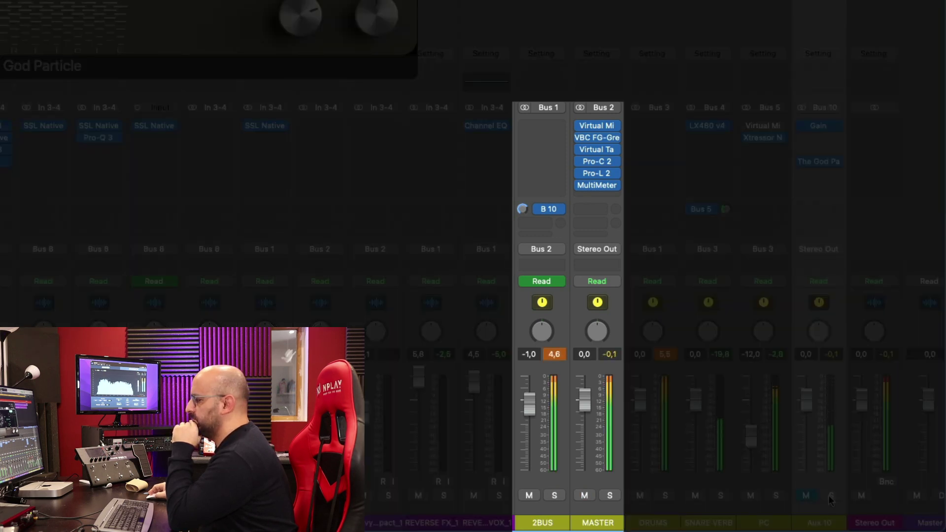
{"action": "left_click", "coordinate": [829, 495]}
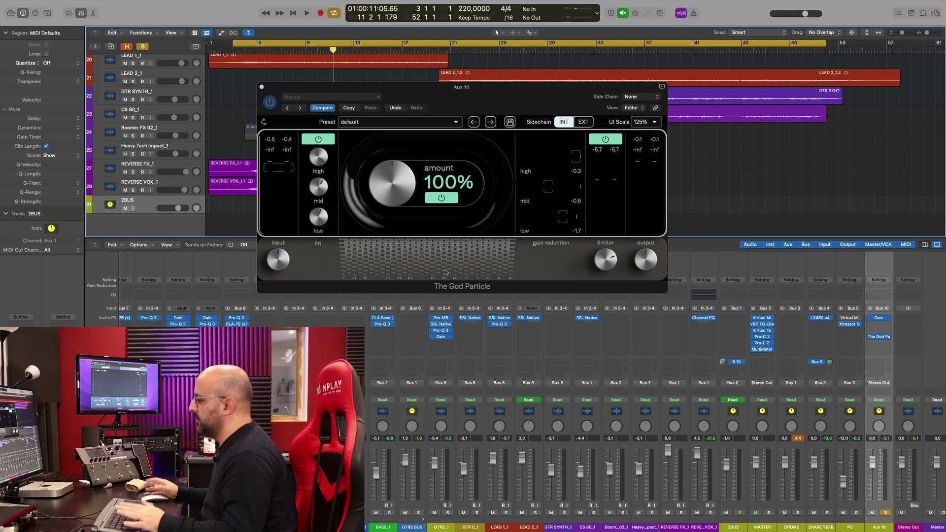
{"action": "key", "text": "s"}
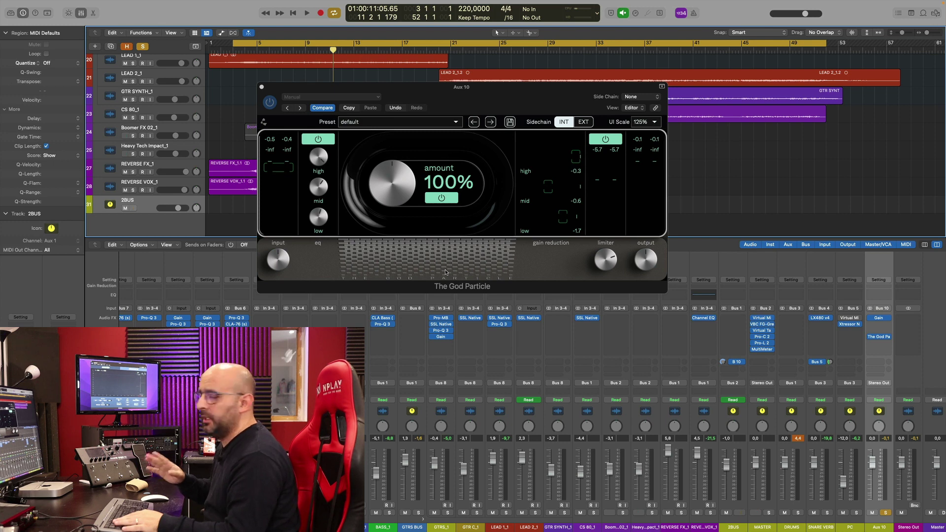
Start playback and audition The God Particle's high EQ band at 6.0 dB and 0.0 dB
{"action": "key", "text": "space"}
{"action": "mouse_move", "coordinate": [319, 189]}
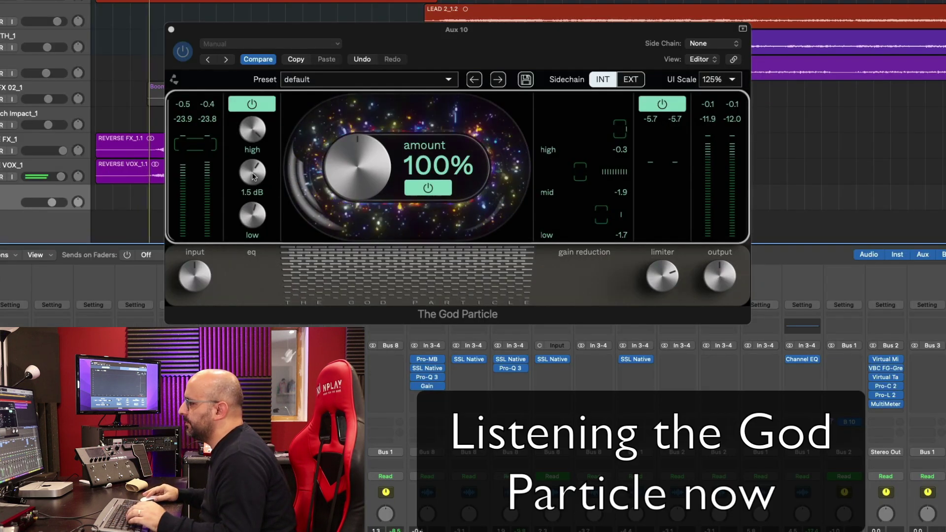
{"action": "left_click", "coordinate": [253, 176]}
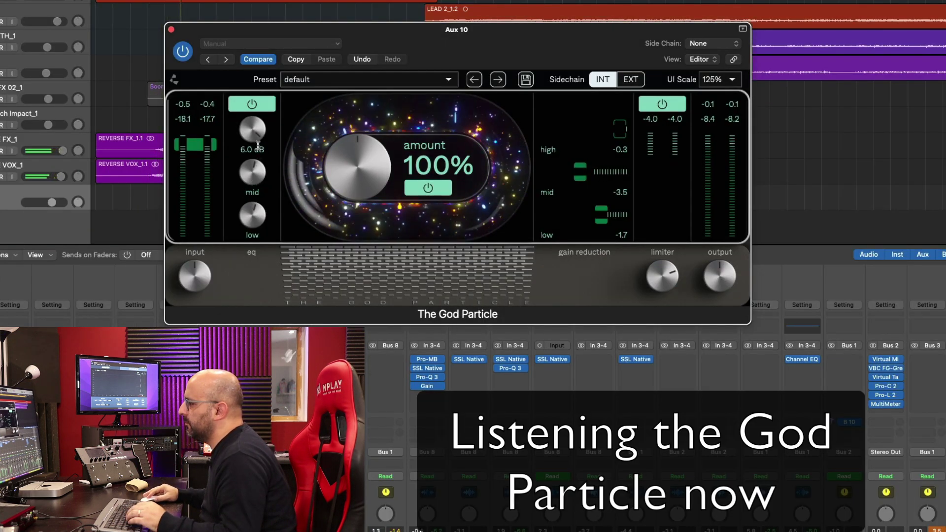
{"action": "mouse_move", "coordinate": [254, 122]}
{"action": "left_mouse_down"}
{"action": "mouse_move", "coordinate": [257, 144]}
{"action": "mouse_move", "coordinate": [254, 132]}
{"action": "left_mouse_up"}
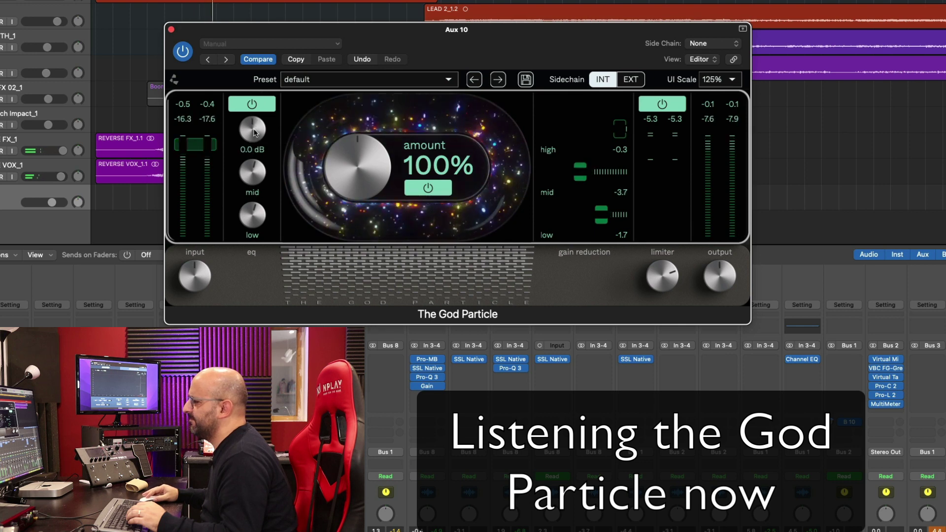
{"action": "mouse_move", "coordinate": [255, 220]}
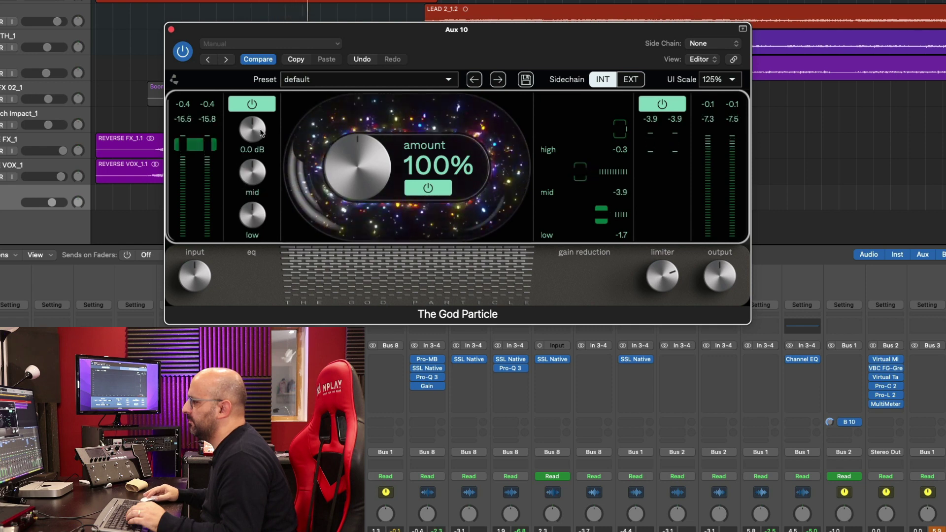
{"action": "left_click_drag", "start_coordinate": [260, 127], "coordinate": [261, 117]}
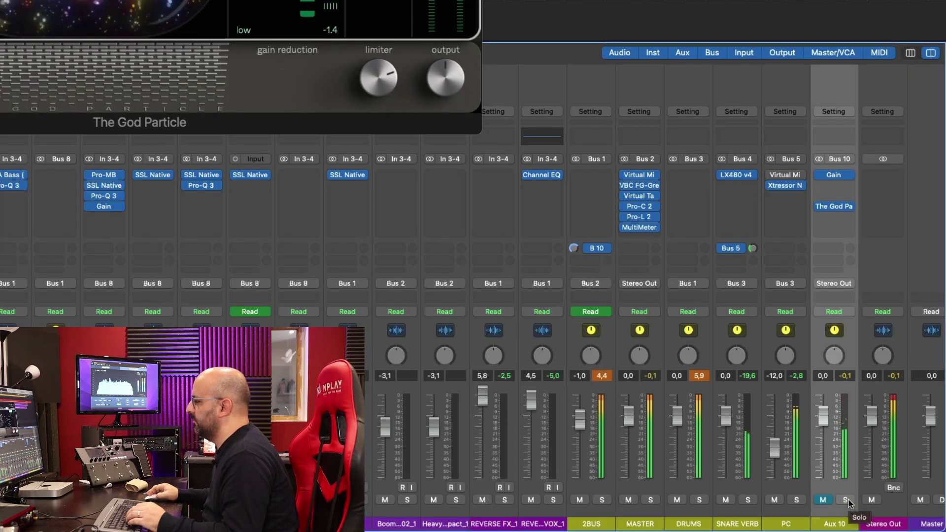
Switch Aux 10's solo on and off while the song plays to compare both mastering chains
{"action": "left_click", "coordinate": [846, 500]}
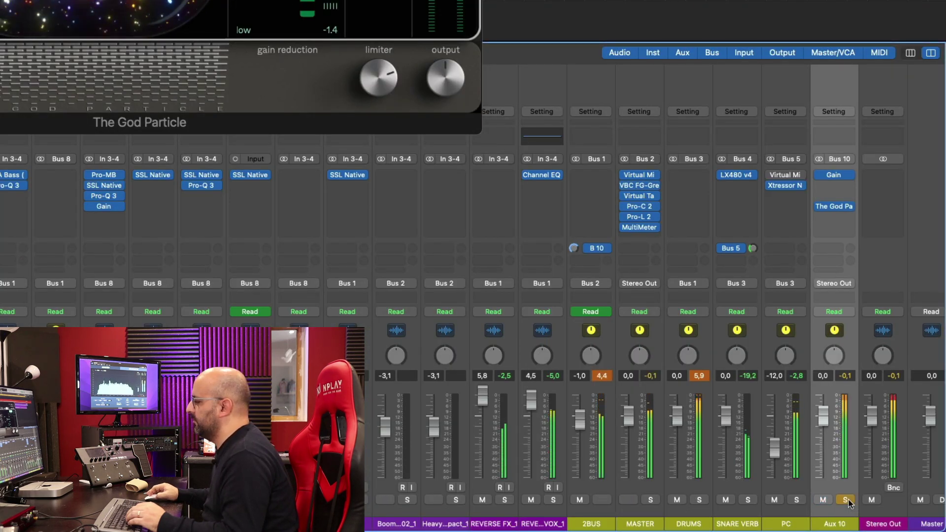
{"action": "left_click", "coordinate": [846, 500]}
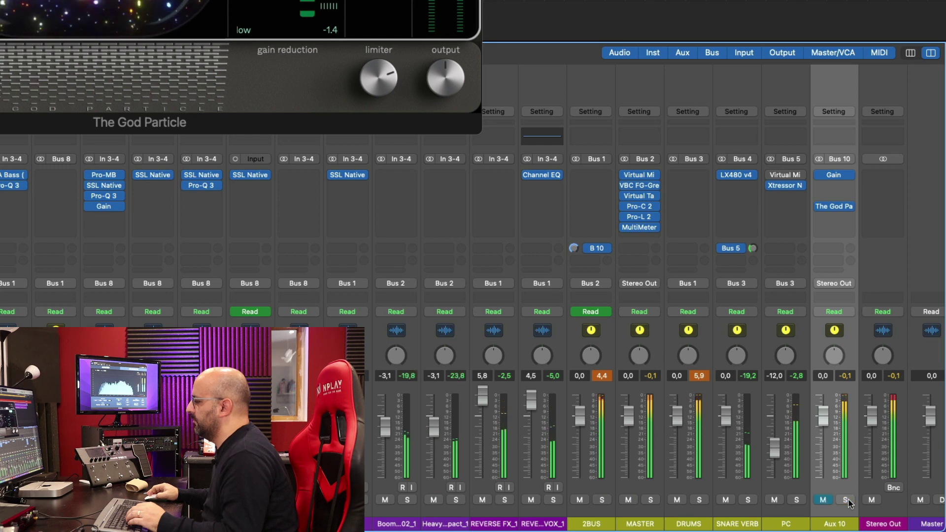
{"action": "key", "text": "s"}
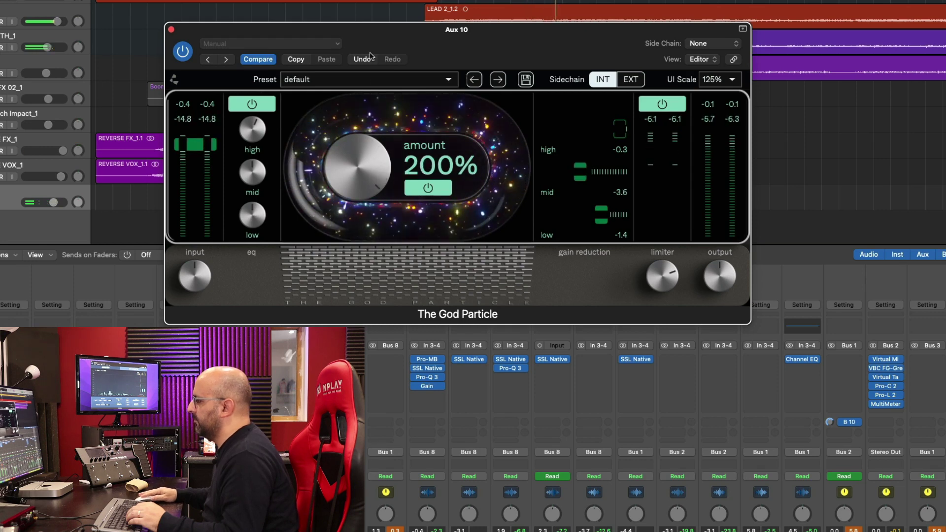
Adjust The God Particle's amount during playback and solo Aux 10 to hear it
{"action": "left_click_drag", "start_coordinate": [363, 150], "coordinate": [336, 178]}
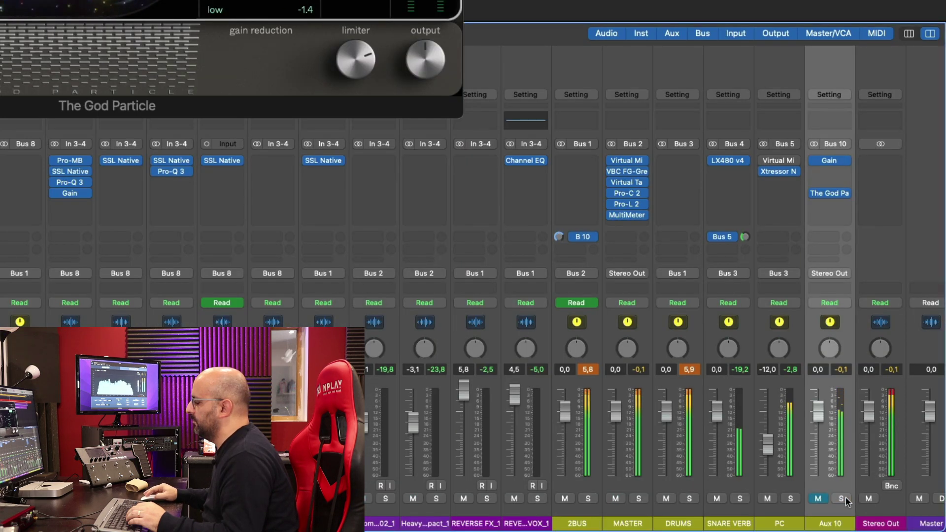
{"action": "left_click", "coordinate": [843, 498]}
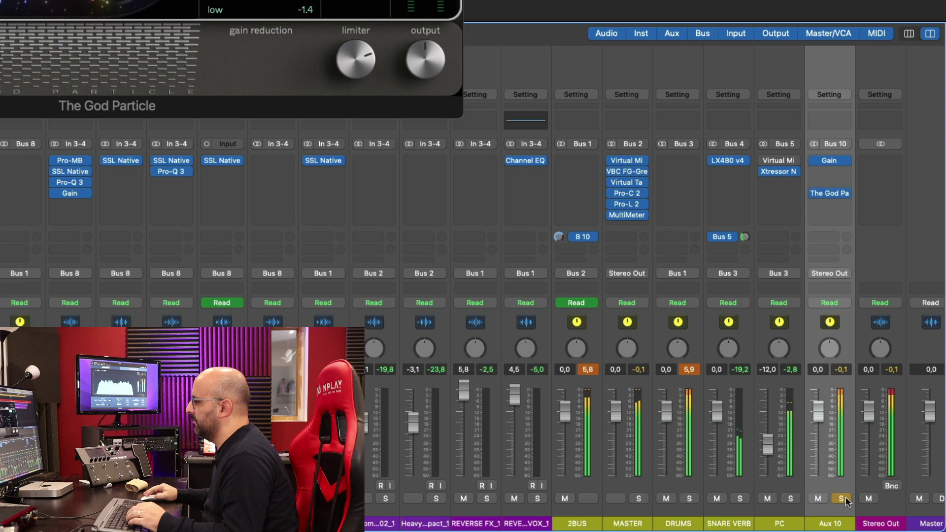
Alternate Aux 10's solo during playback to compare The God Particle with the MASTER chain
{"action": "left_click", "coordinate": [844, 498]}
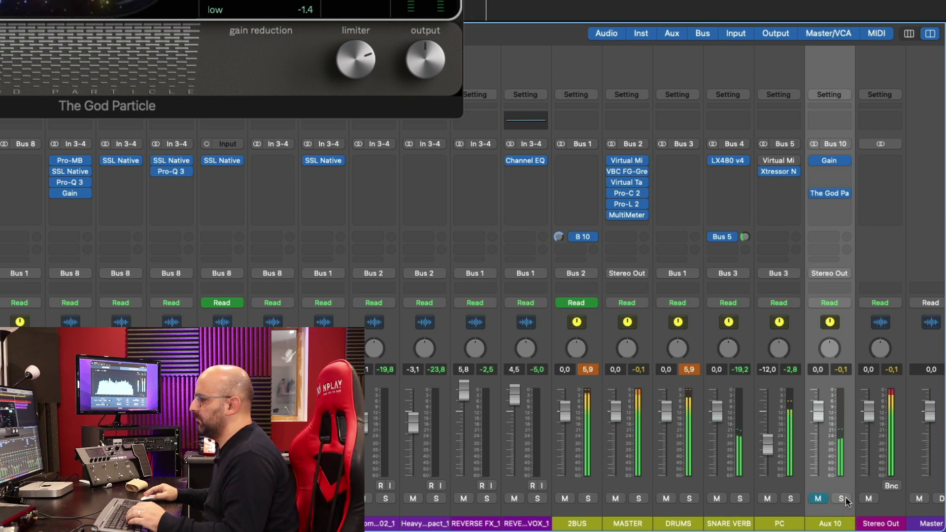
{"action": "left_click", "coordinate": [844, 497]}
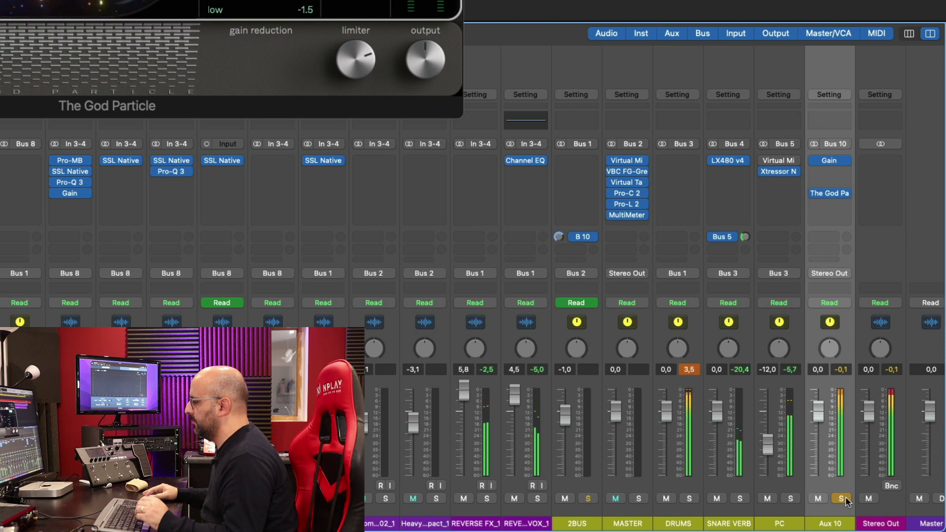
{"action": "left_click", "coordinate": [845, 496]}
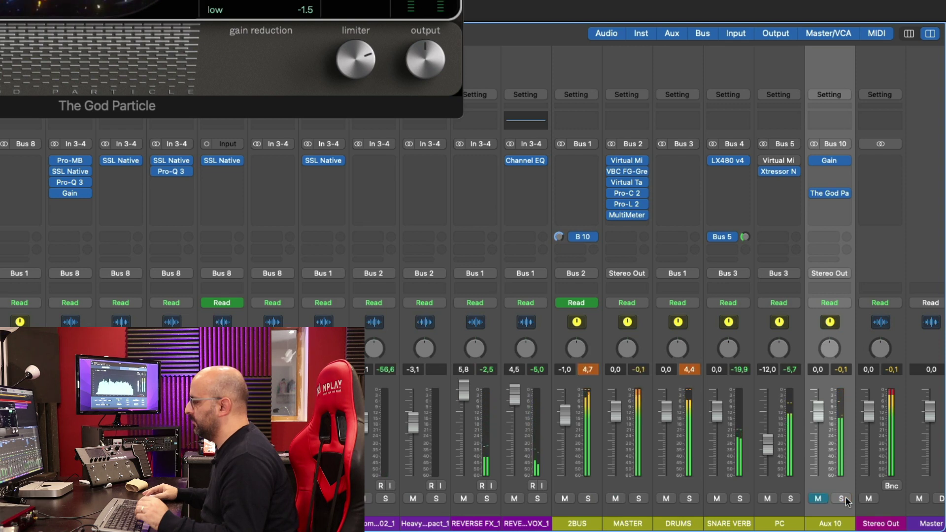
{"action": "left_click", "coordinate": [845, 497]}
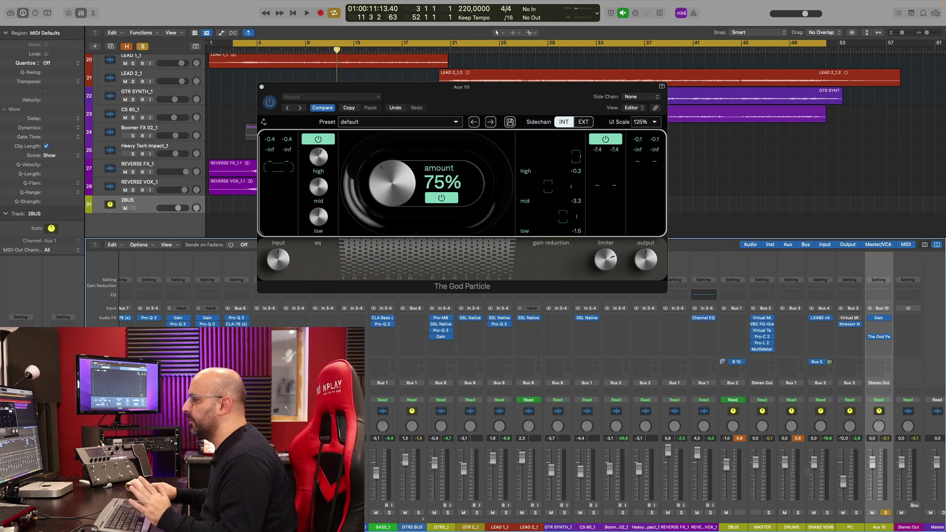
Open the VBC FG-Grey compressor on MASTER and compare that channel with Aux 10 while the song plays
{"action": "left_click", "coordinate": [764, 325]}
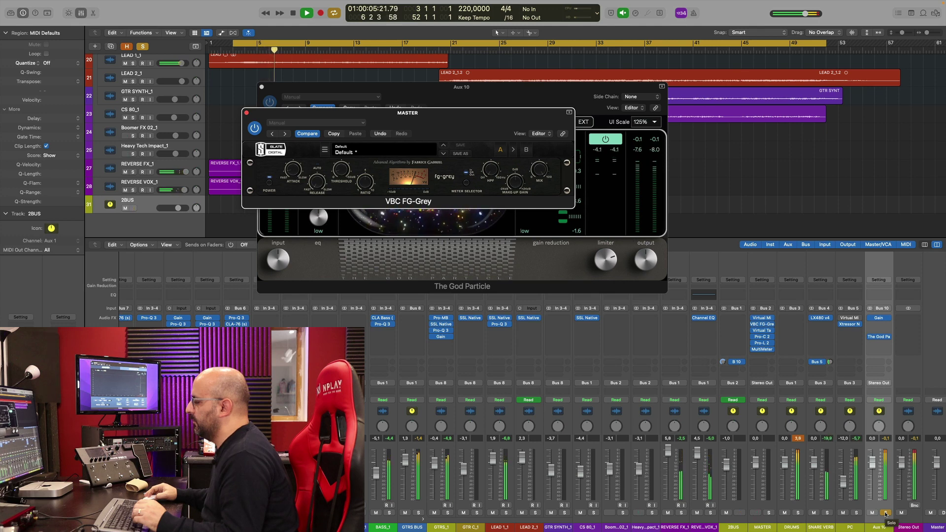
{"action": "left_click", "coordinate": [885, 513]}
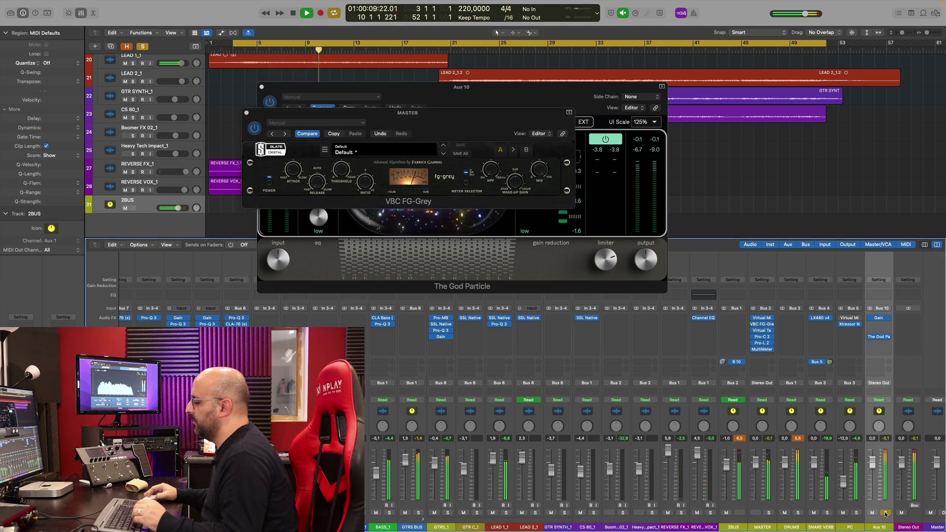
{"action": "key", "text": "space"}
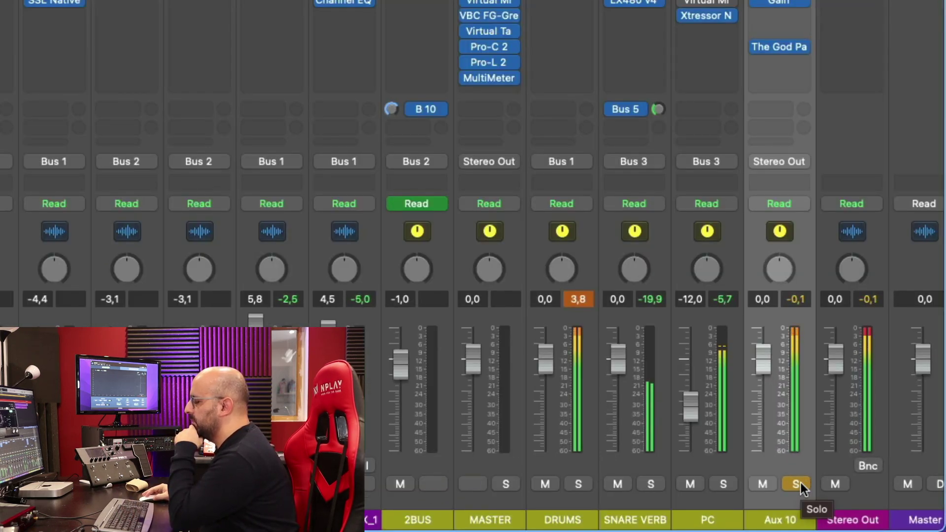
Repeatedly switch Aux 10's solo on and off across further song sections to judge both mastering chains
{"action": "left_click", "coordinate": [800, 482]}
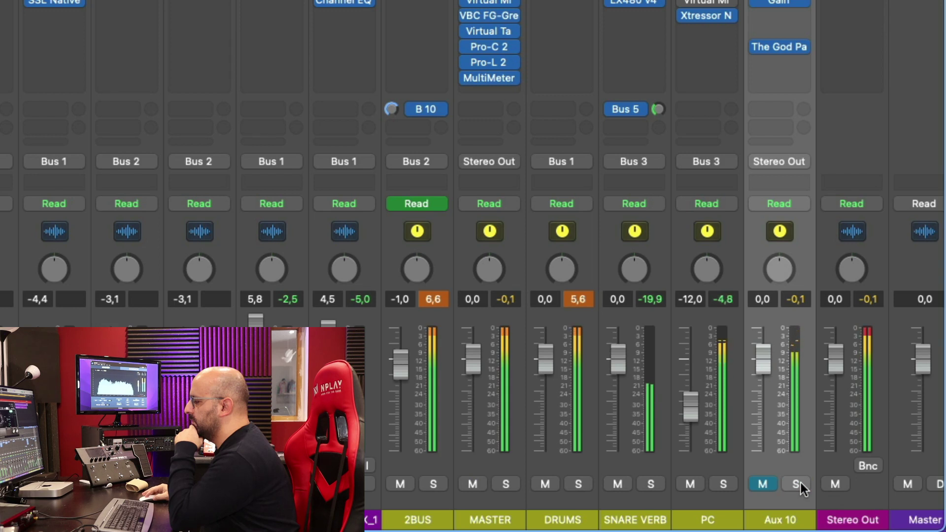
{"action": "left_click", "coordinate": [796, 483]}
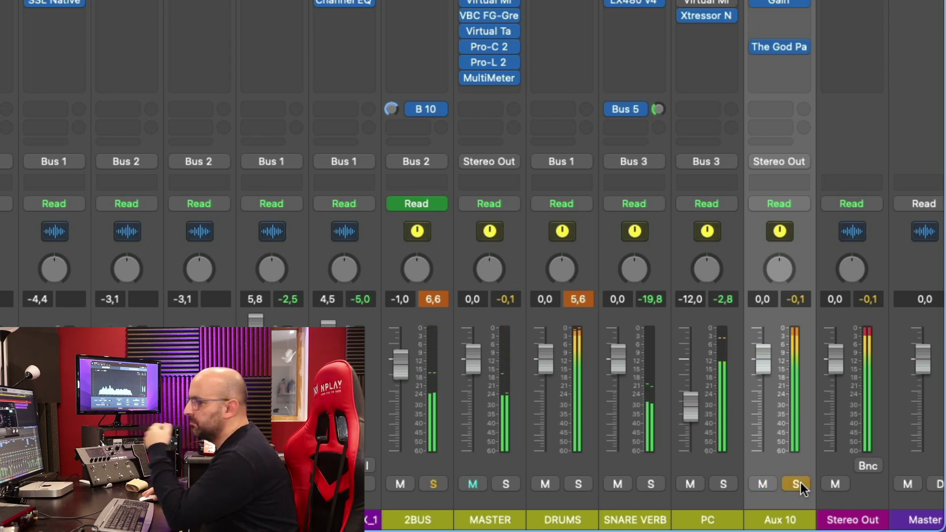
{"action": "left_click", "coordinate": [800, 482]}
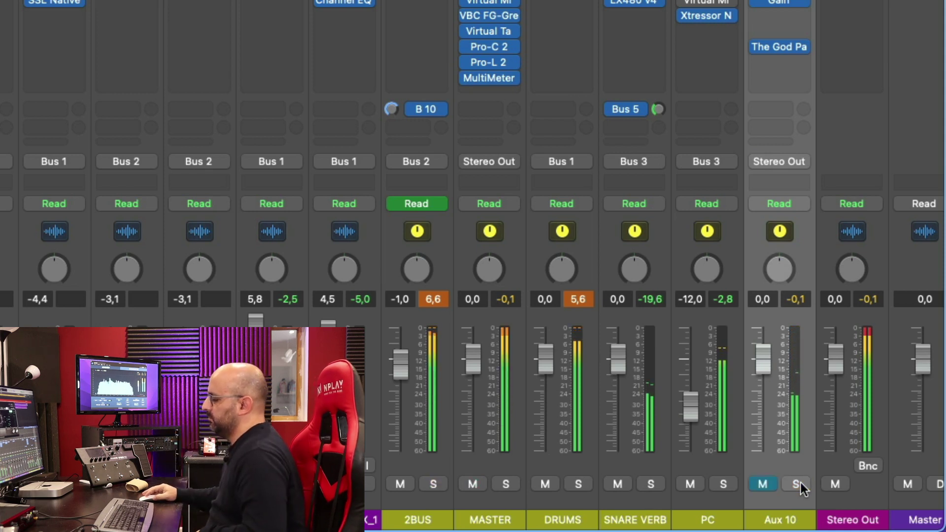
{"action": "left_click", "coordinate": [800, 483]}
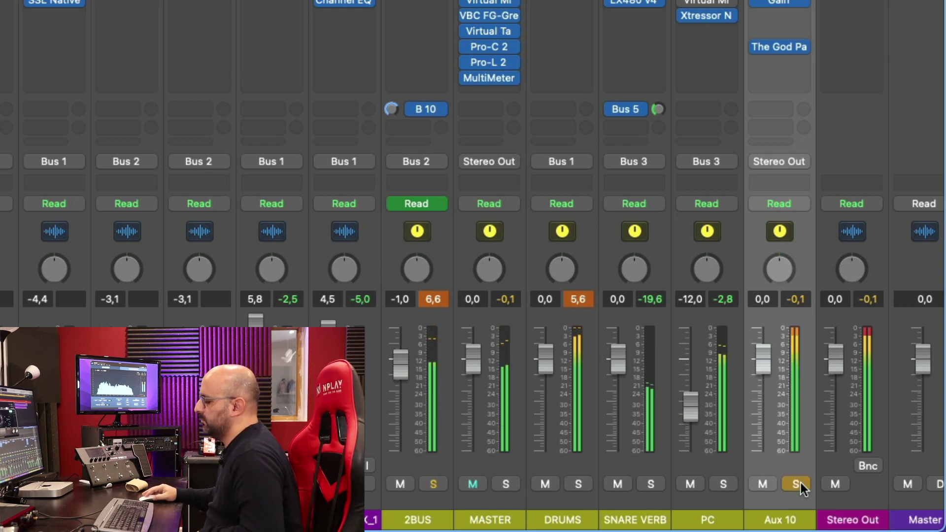
{"action": "left_click", "coordinate": [800, 483]}
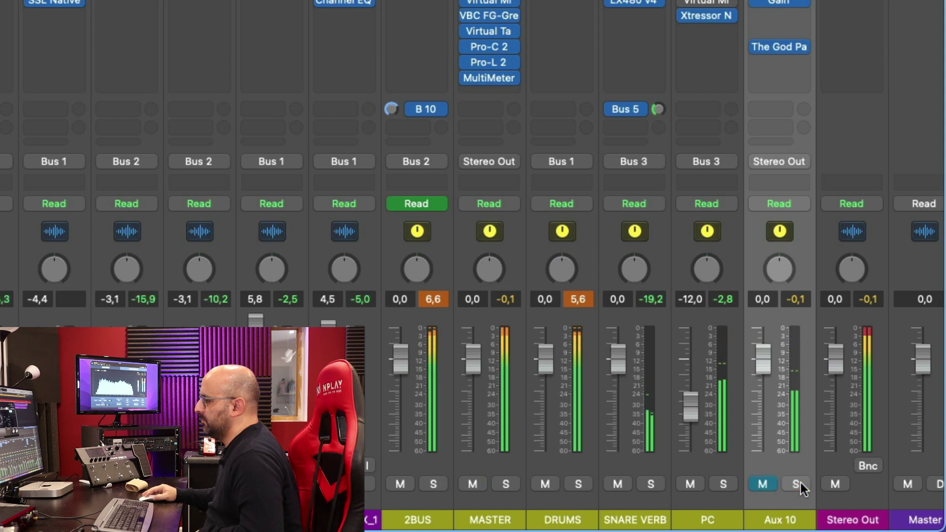
{"action": "left_click", "coordinate": [799, 483]}
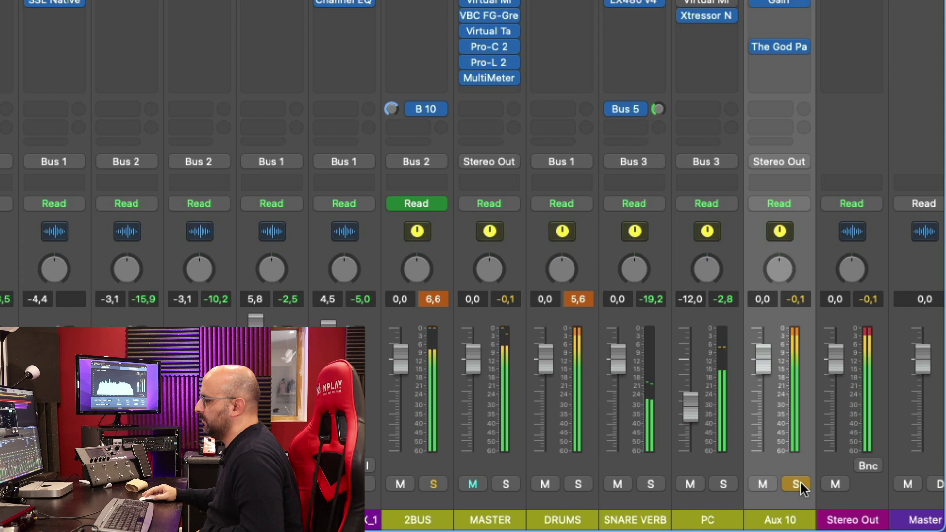
{"action": "left_click", "coordinate": [800, 483]}
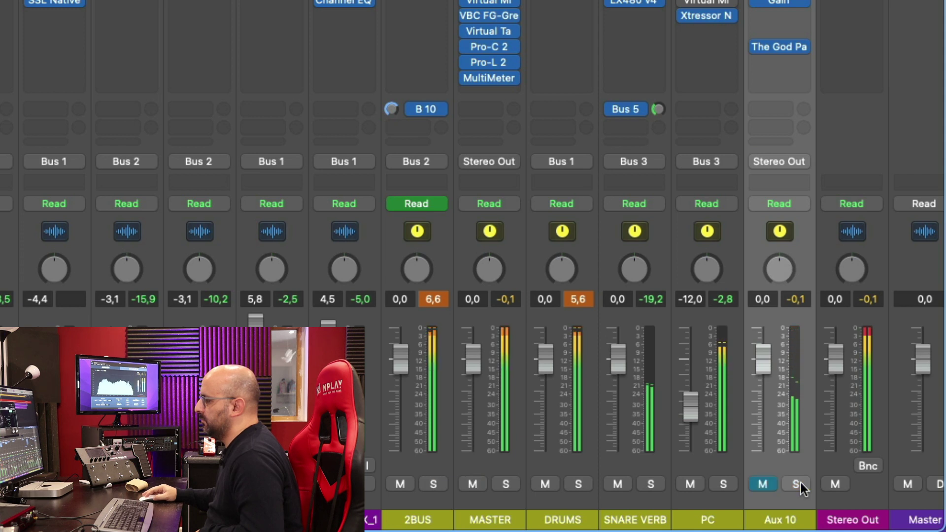
{"action": "left_click", "coordinate": [800, 483]}
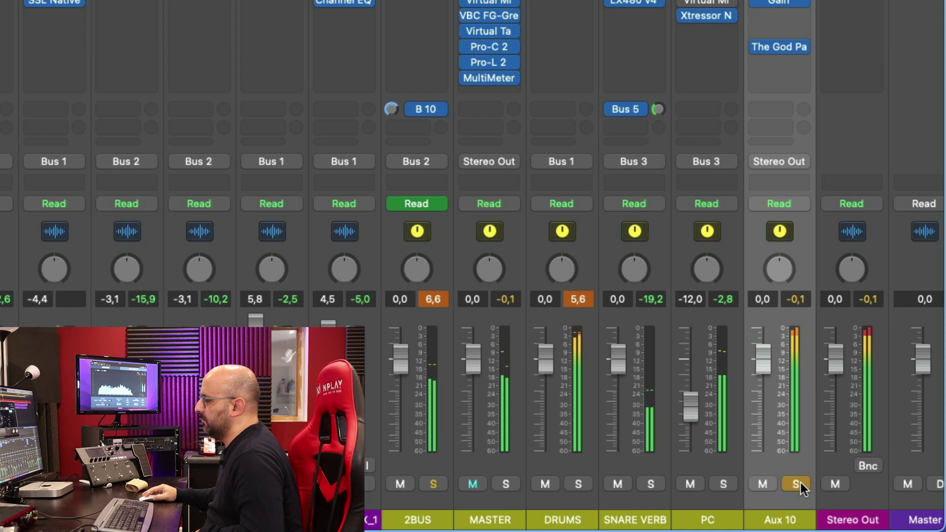
{"action": "left_click", "coordinate": [800, 482]}
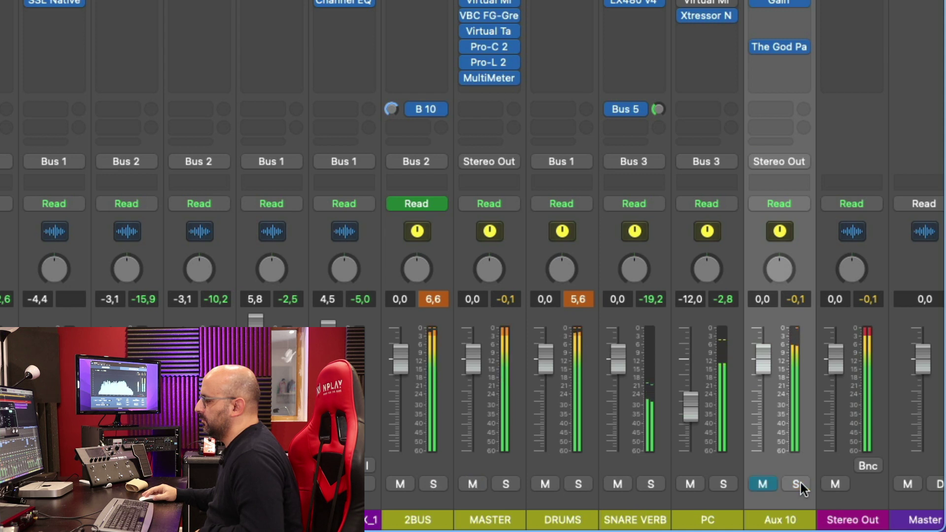
{"action": "left_click", "coordinate": [797, 483]}
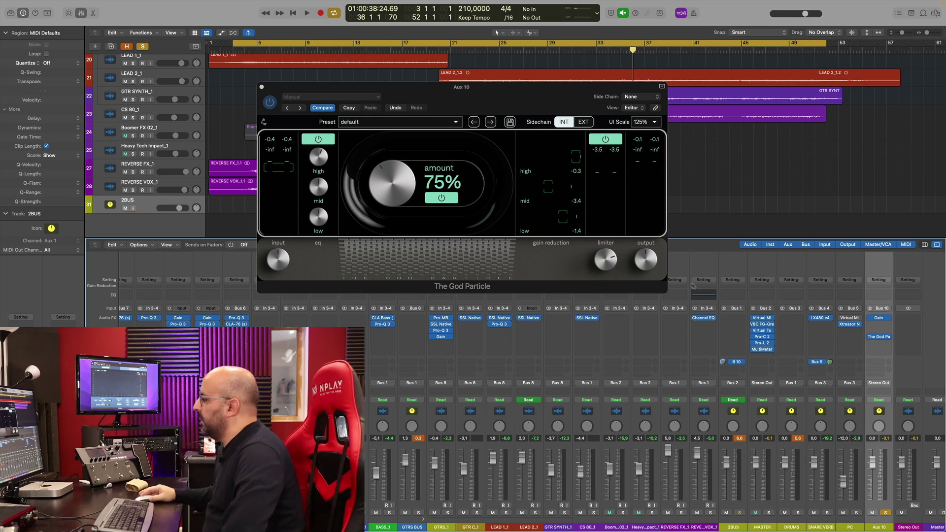
Open MASTER's Slate virtual mix rack, VBC FG-Grey, Virtual Tape Machines, Pro-C 2 and Pro-L 2 for review
{"action": "left_click", "coordinate": [761, 318]}
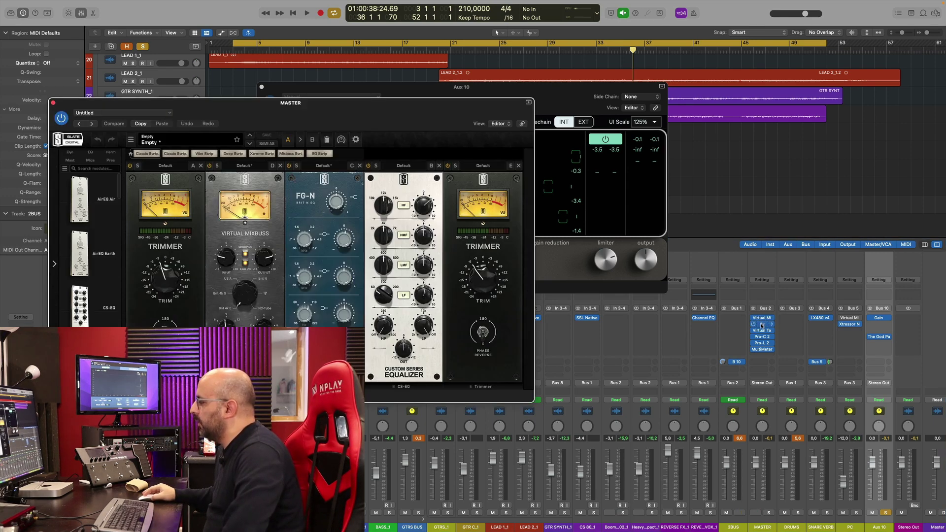
{"action": "left_click", "coordinate": [762, 324]}
{"action": "left_click", "coordinate": [761, 331]}
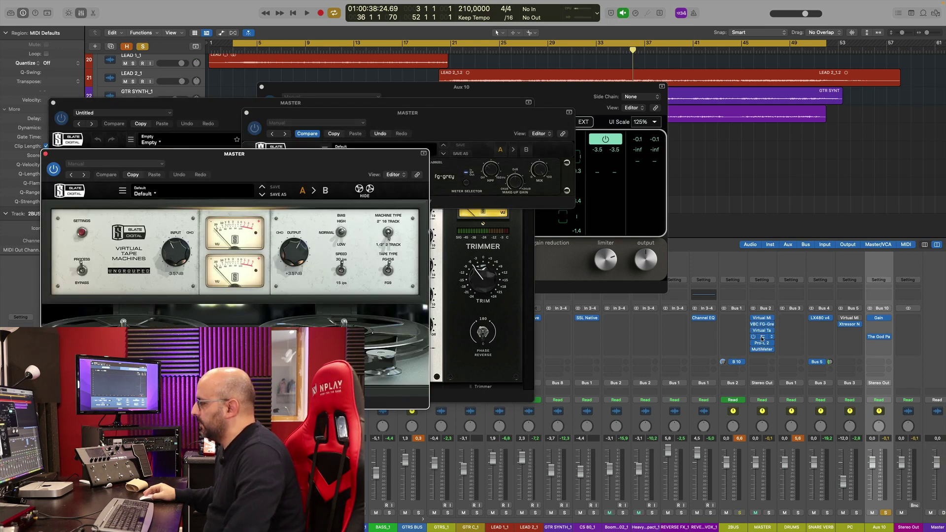
{"action": "left_click", "coordinate": [762, 337]}
{"action": "left_click", "coordinate": [763, 343]}
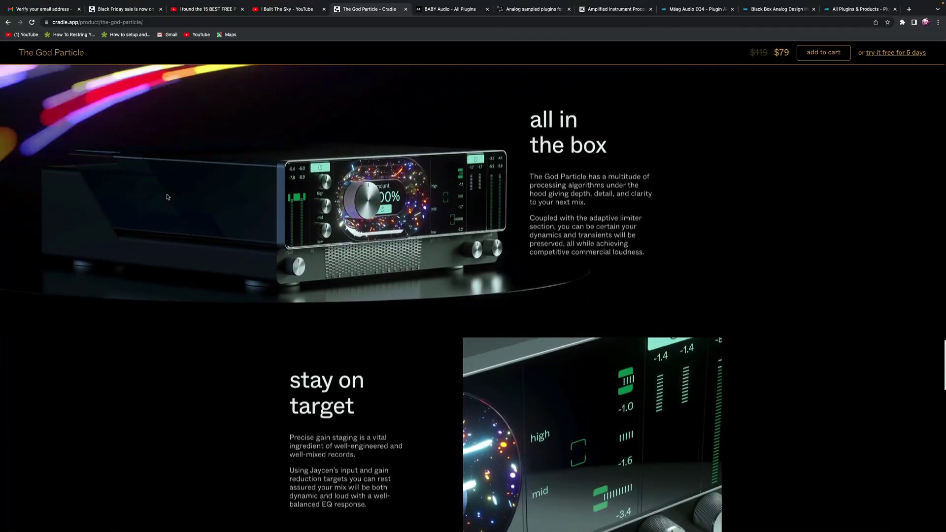
Look through The God Particle's product page in the browser and audition the song through Aux 10 in Logic Pro
{"action": "scroll", "coordinate": [166, 197], "scroll_direction": "down", "scroll_amount": 3}
{"action": "scroll", "coordinate": [167, 197], "scroll_direction": "down", "scroll_amount": 10}
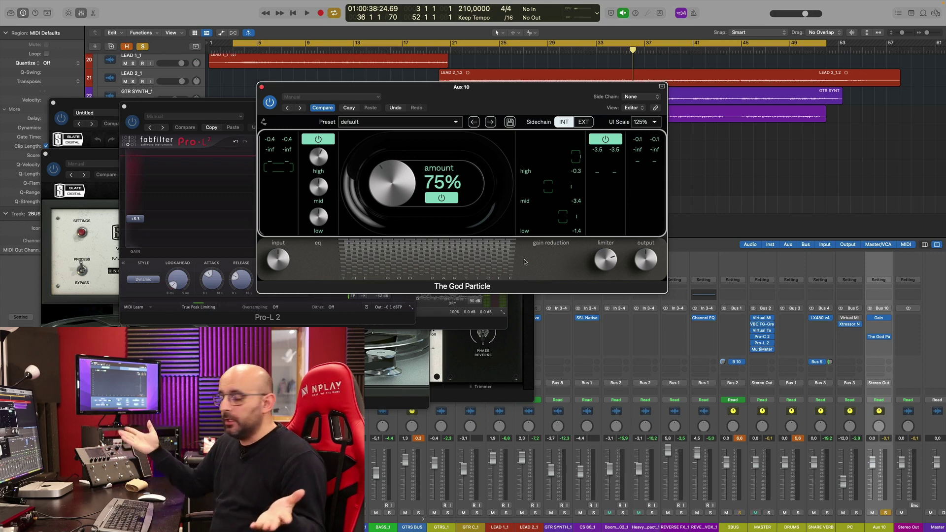
{"action": "key", "text": "space"}
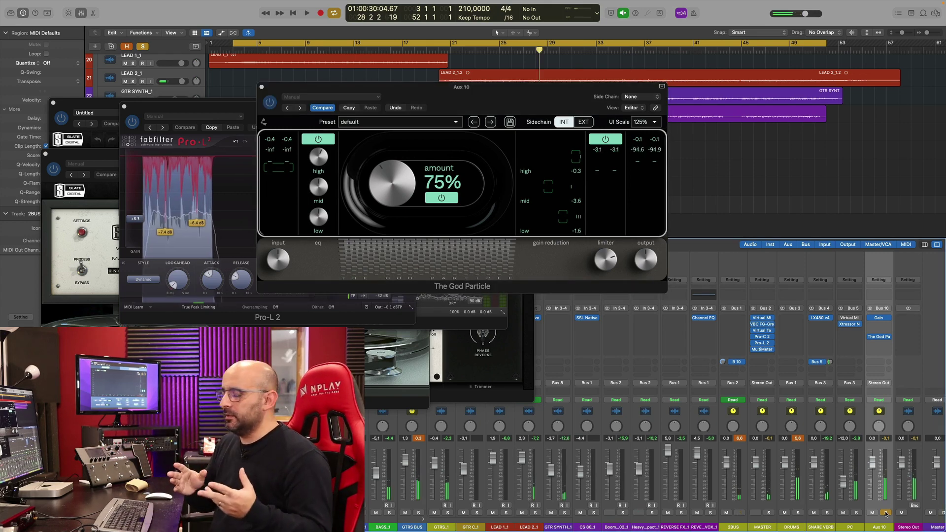